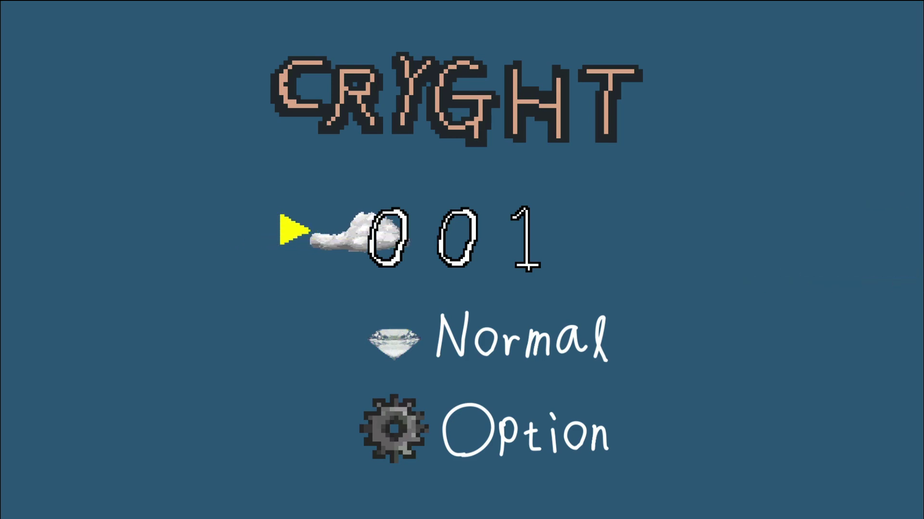
Step: Load the 001 save from the title screen to start the 3D block level
key(Return)
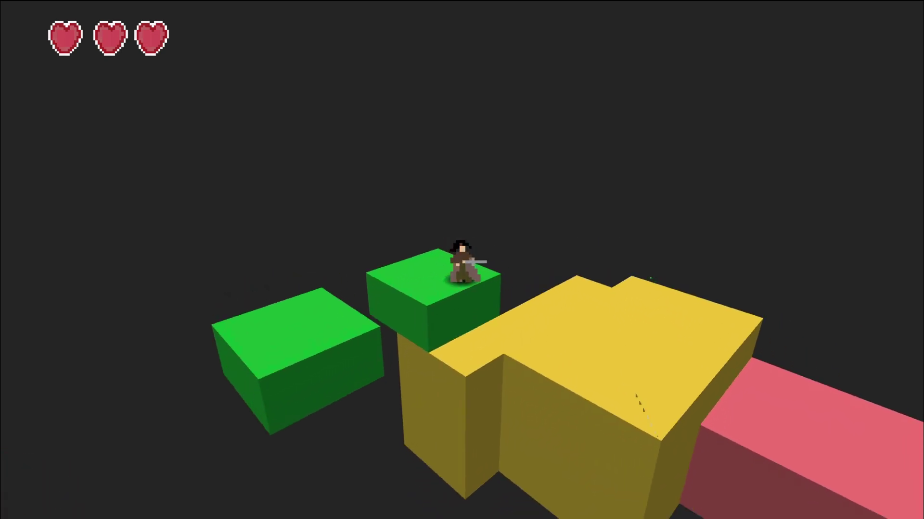
Step: Jump the character off the starting green block toward the yellow blocks
key(space)
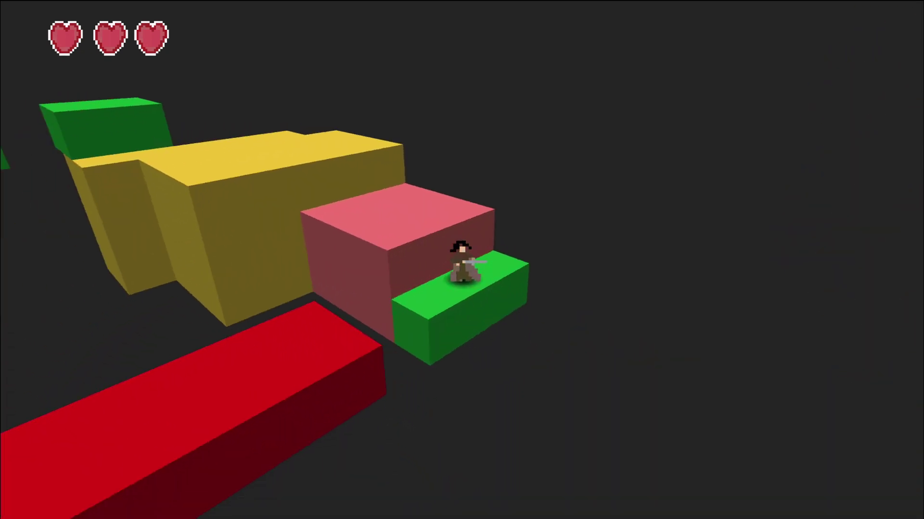
Step: Jump onto the red platform, cross it, and climb to the top of the red stairs
key(space)
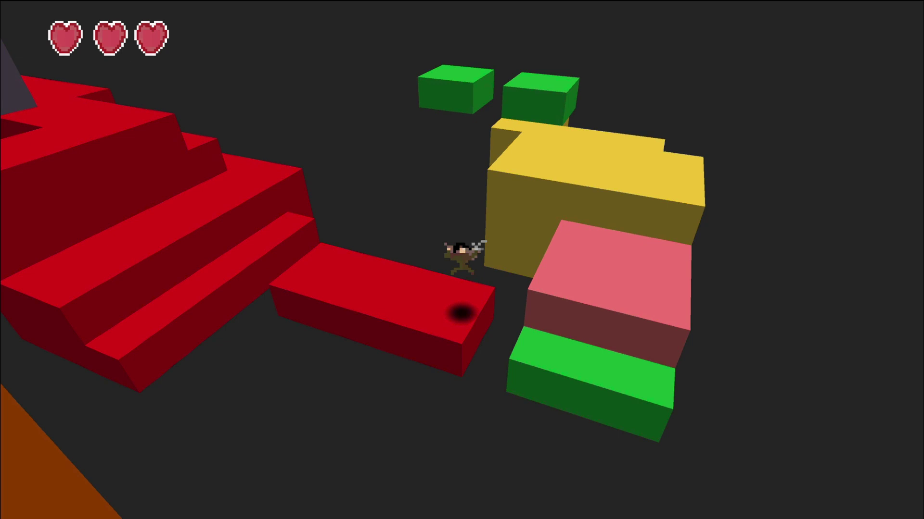
key(space)
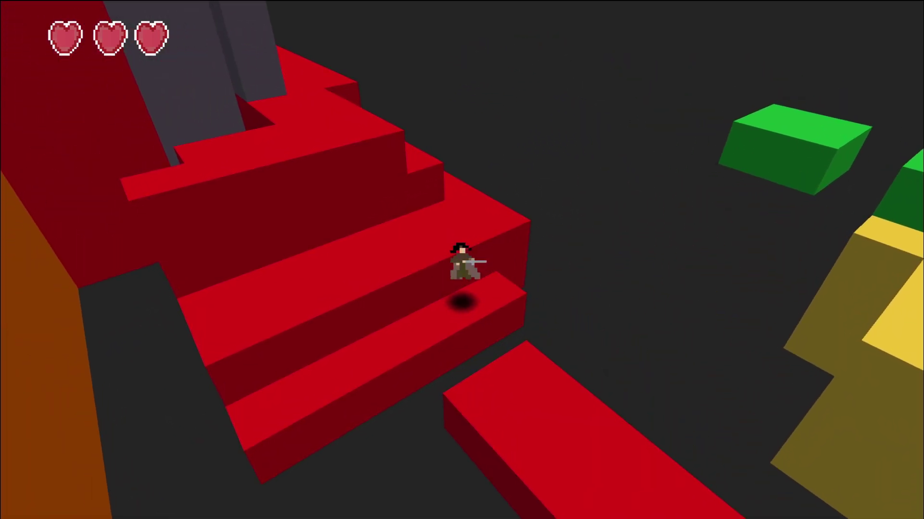
key(space)
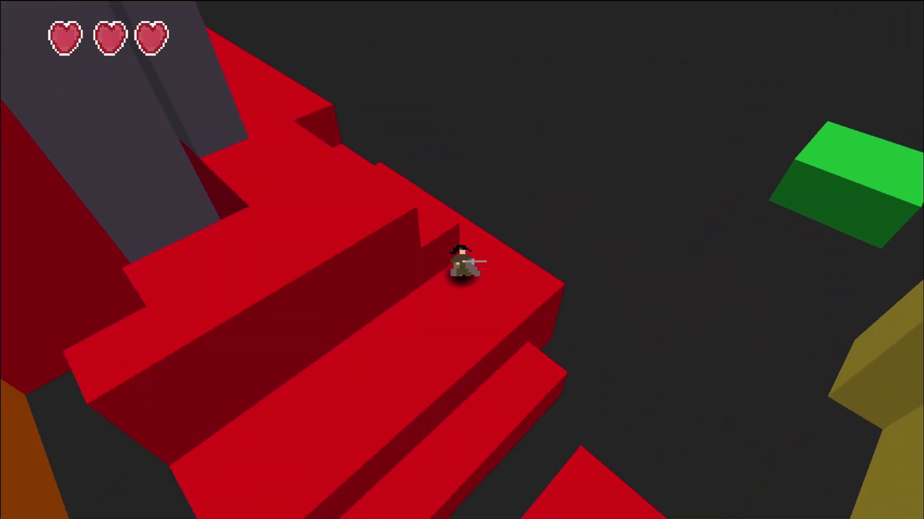
key(space)
key(space)
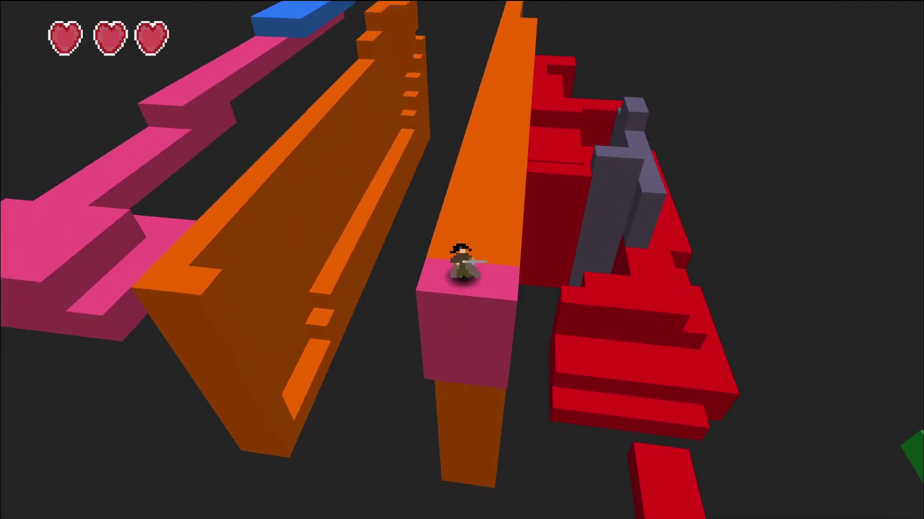
Step: Leap off the pink block top, then pause the game and resume play
key(space)
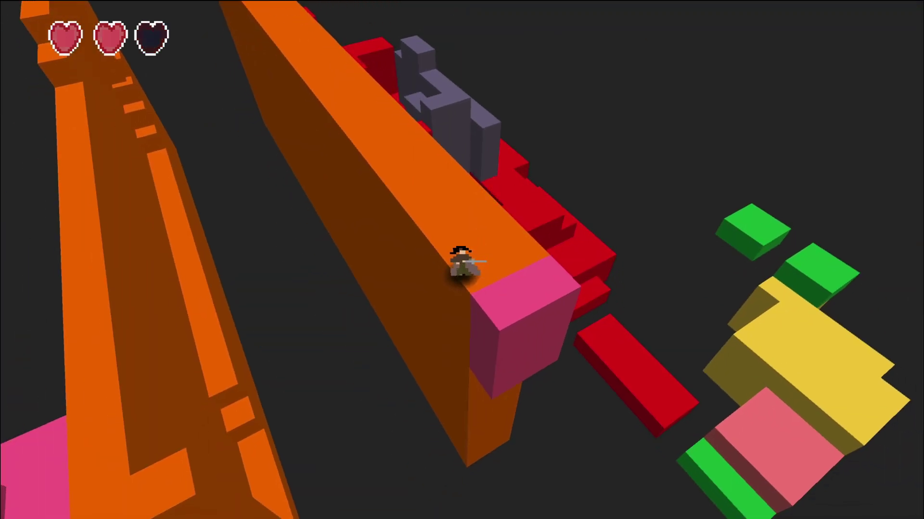
key(Escape)
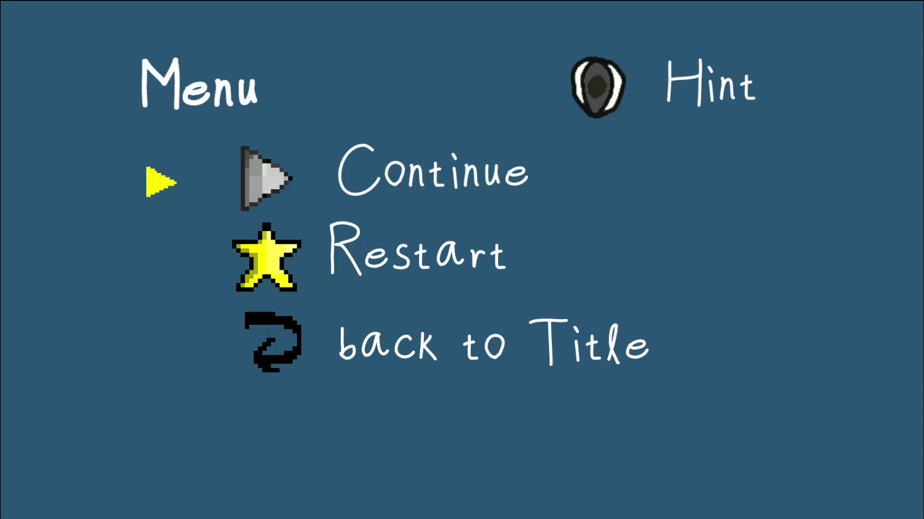
key(Return)
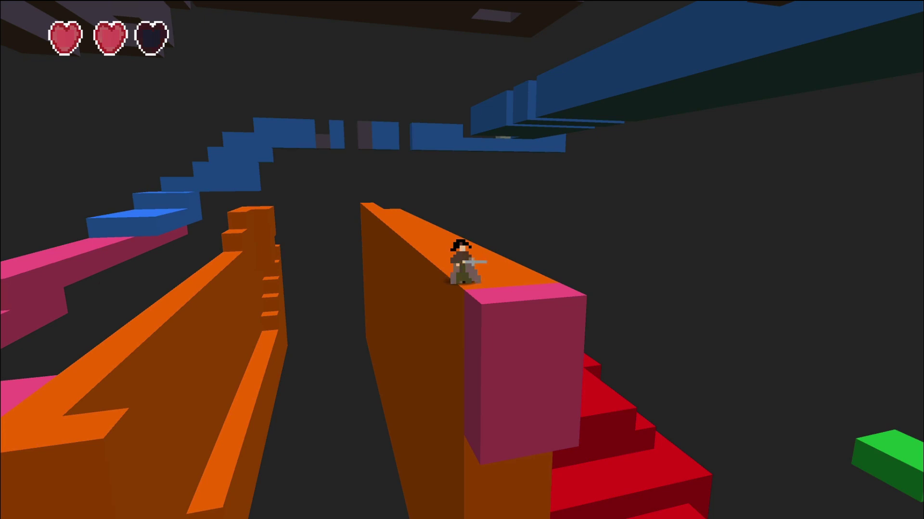
Step: Pause the game again, then walk the character forward off the orange edge
key(Escape)
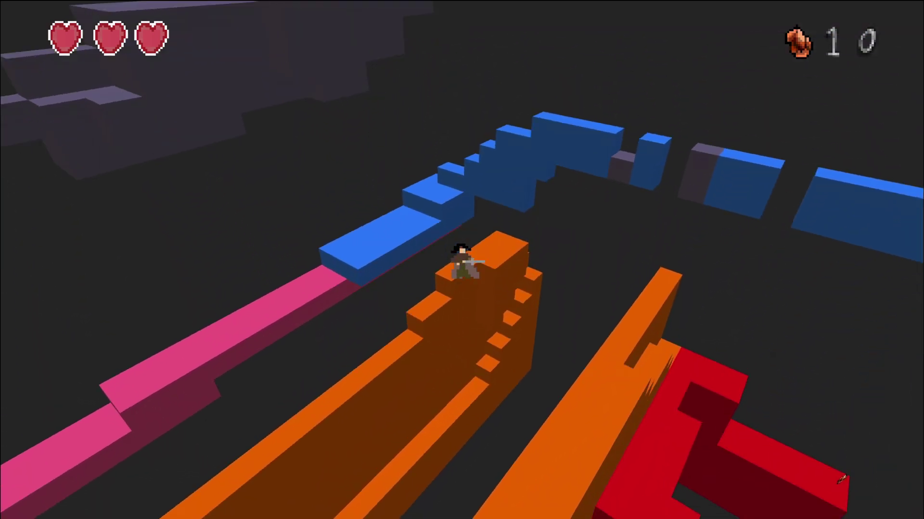
key(Up)
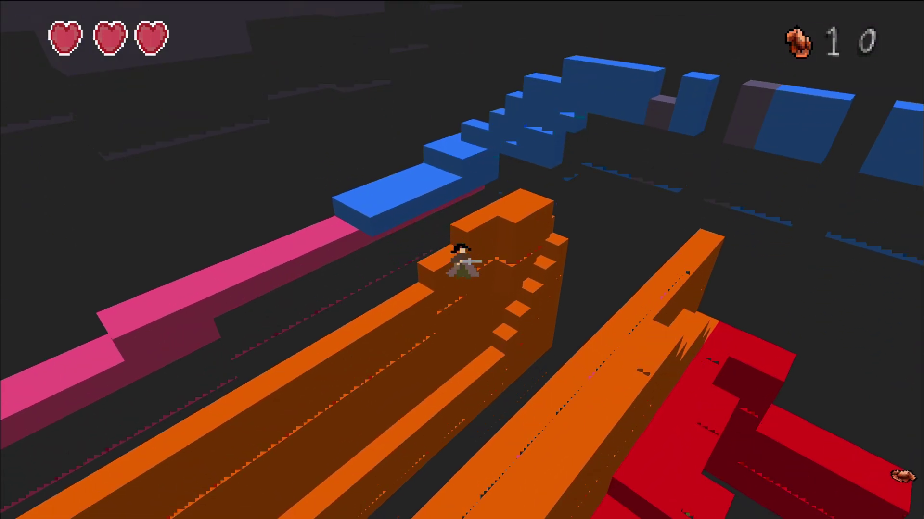
key(Up)
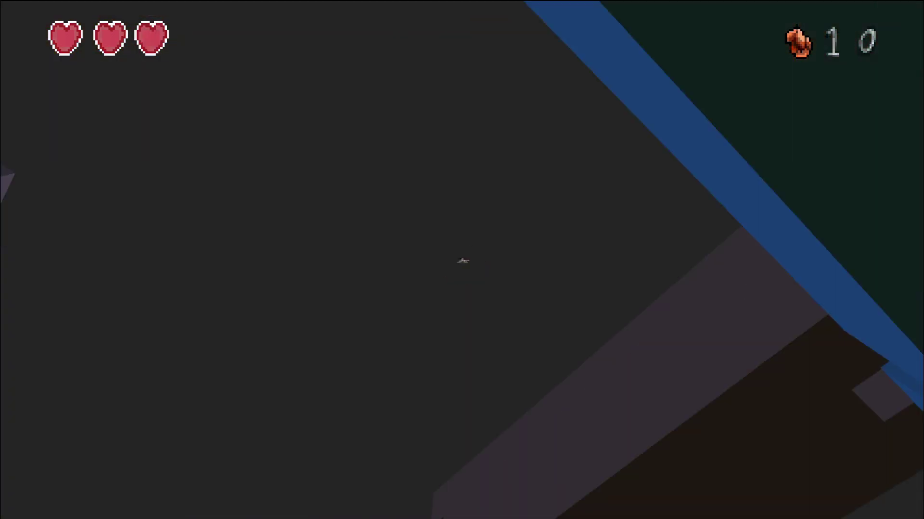